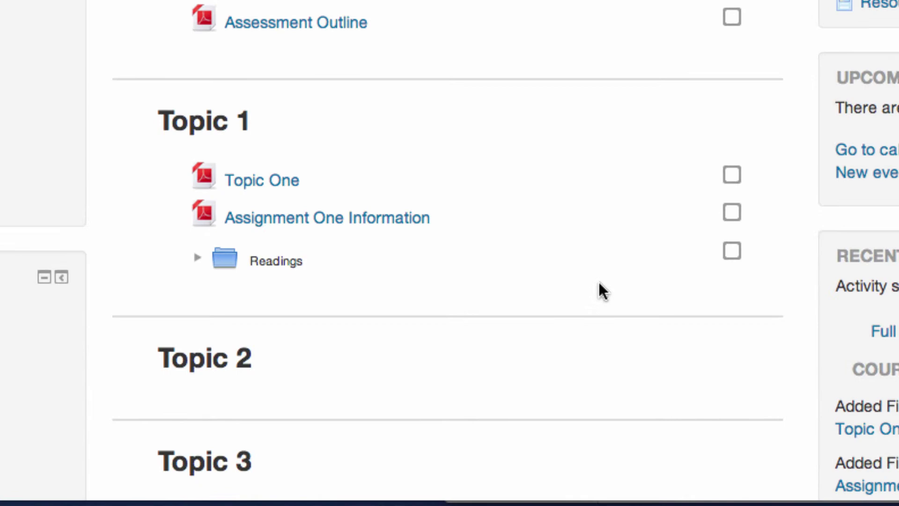
Download Reading Eight.pdf from Topic 1's Readings folder and save it to the computer.
click(190, 250)
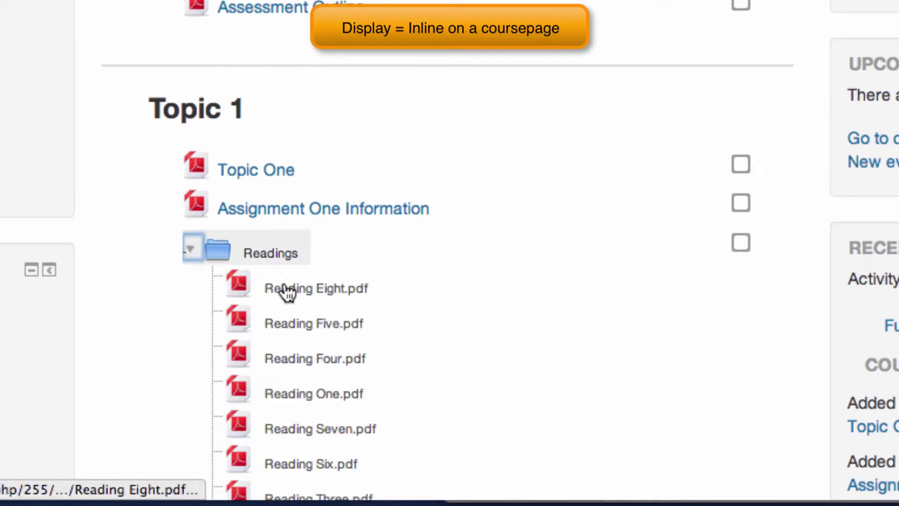
click(286, 291)
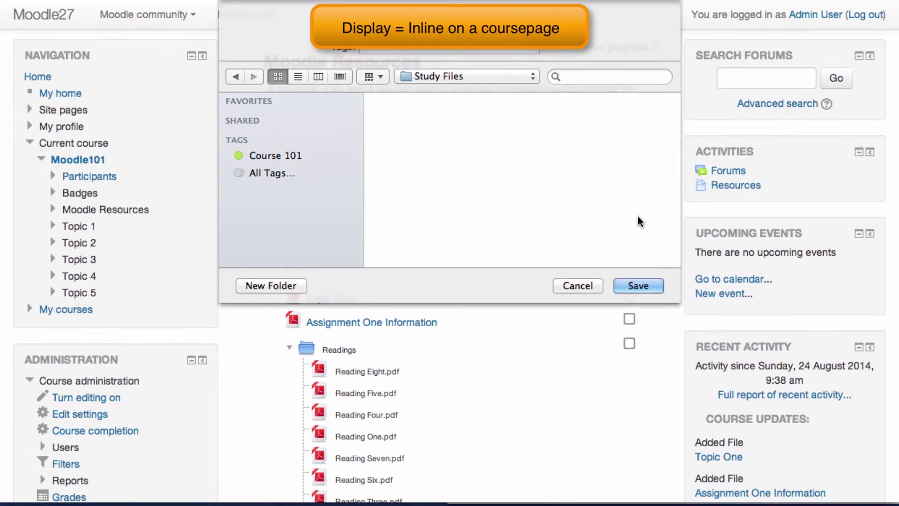
click(637, 285)
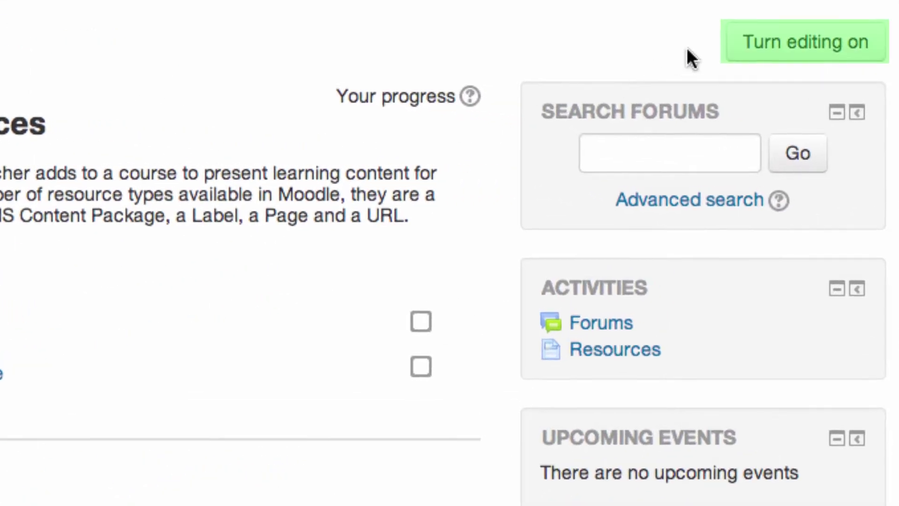
Turn editing on for the course, then select the eight Reading PDFs in Course Documents.
click(755, 47)
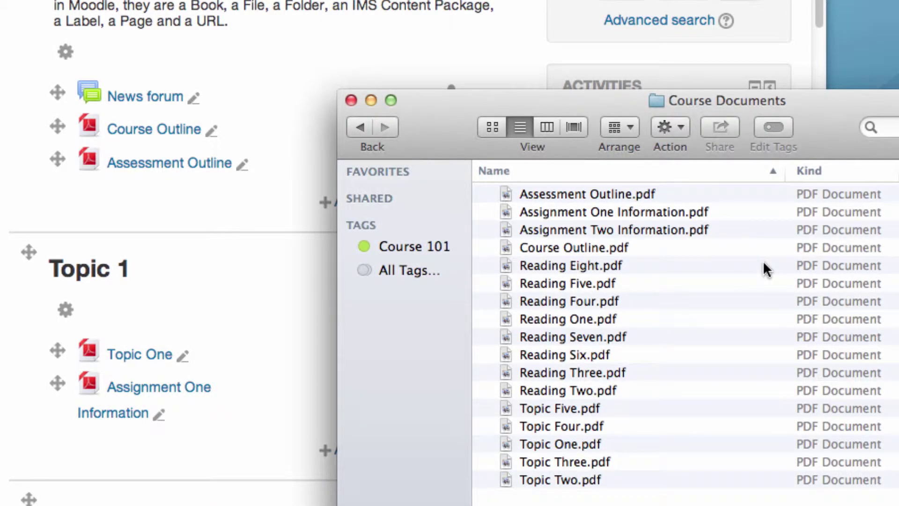
click(643, 265)
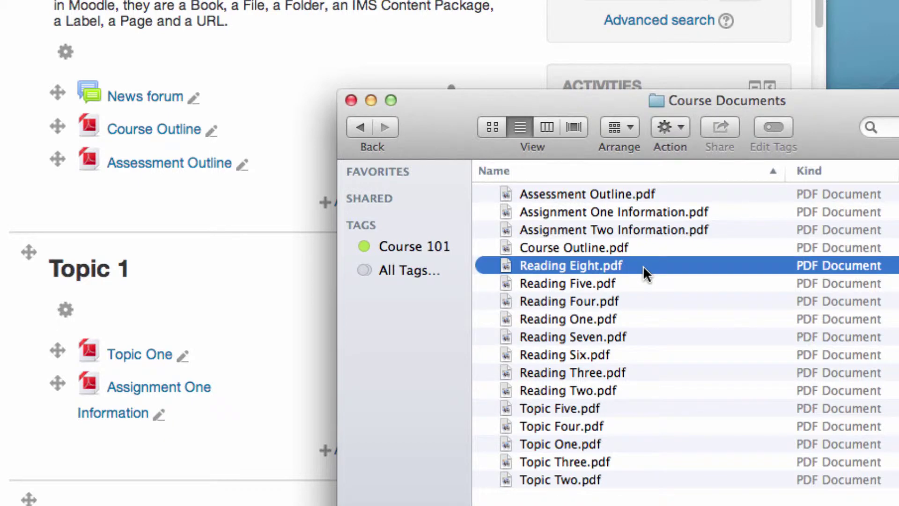
shift+click(632, 390)
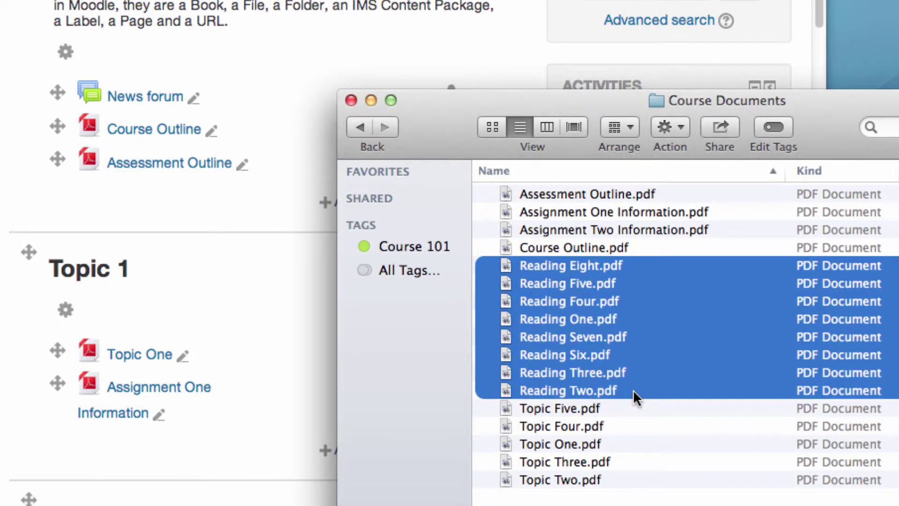
Compress the eight selected readings into an archive named Readings.zip.
right_click(677, 320)
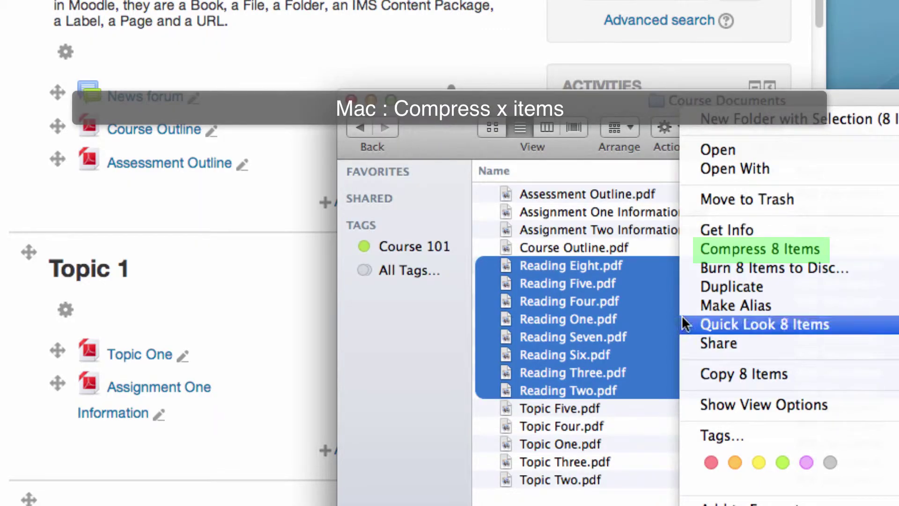
click(746, 248)
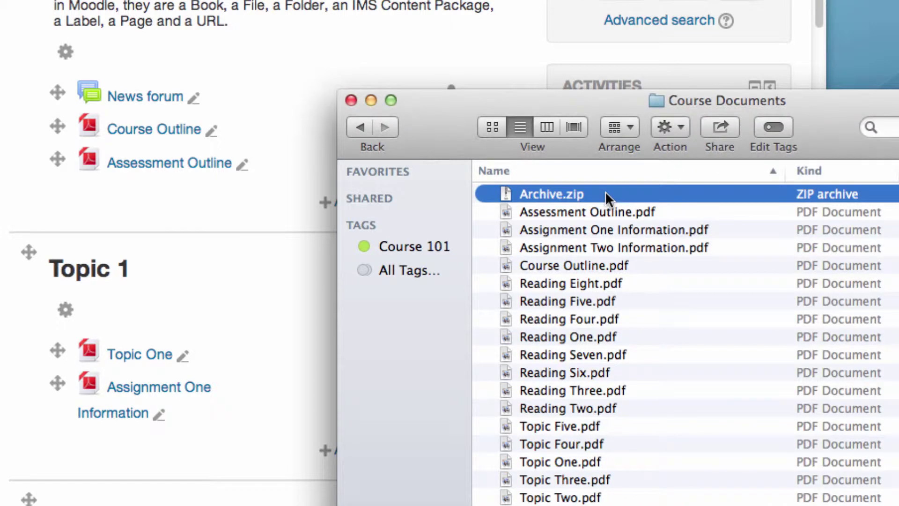
key(Return)
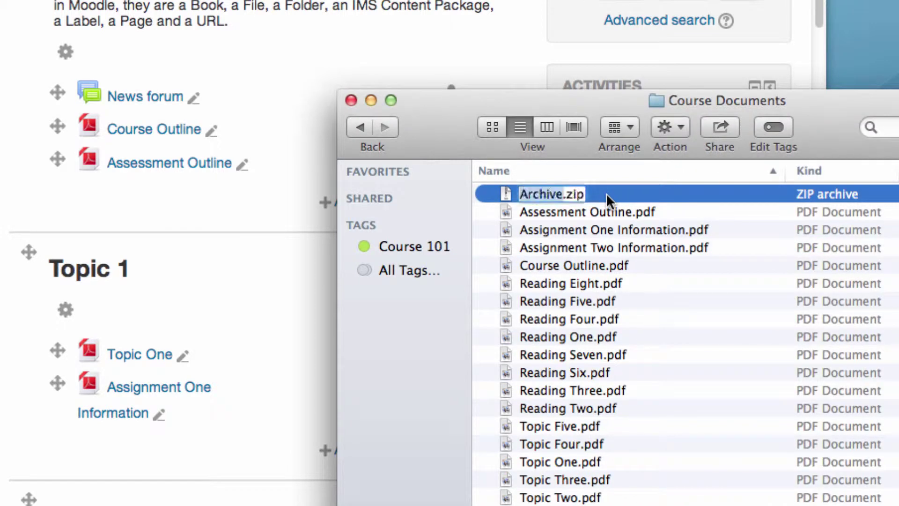
text(Readings)
key(Return)
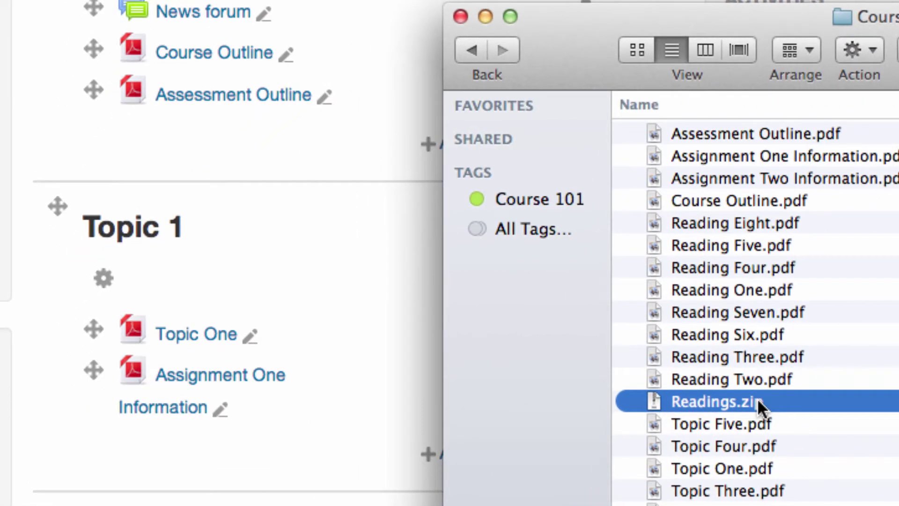
Upload Readings.zip to Topic 1 using 'Unzip files and create folder'.
drag(758, 399, 277, 439)
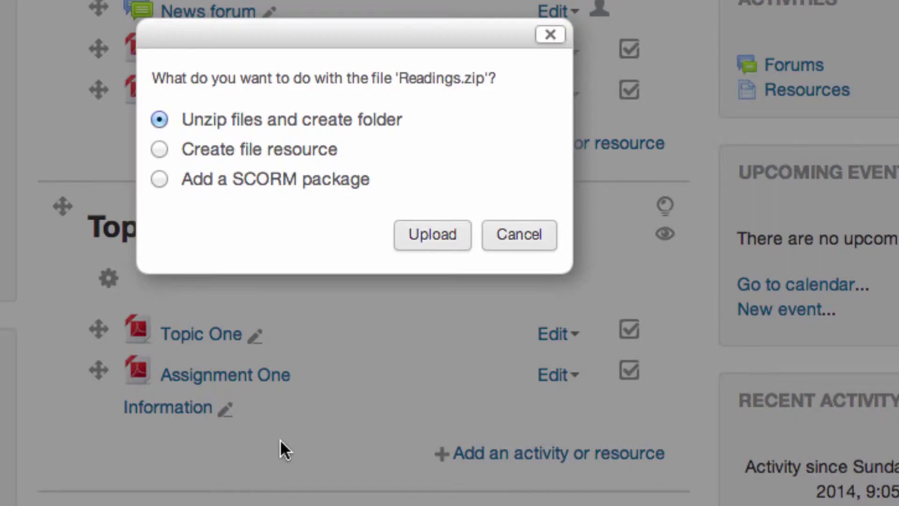
click(335, 155)
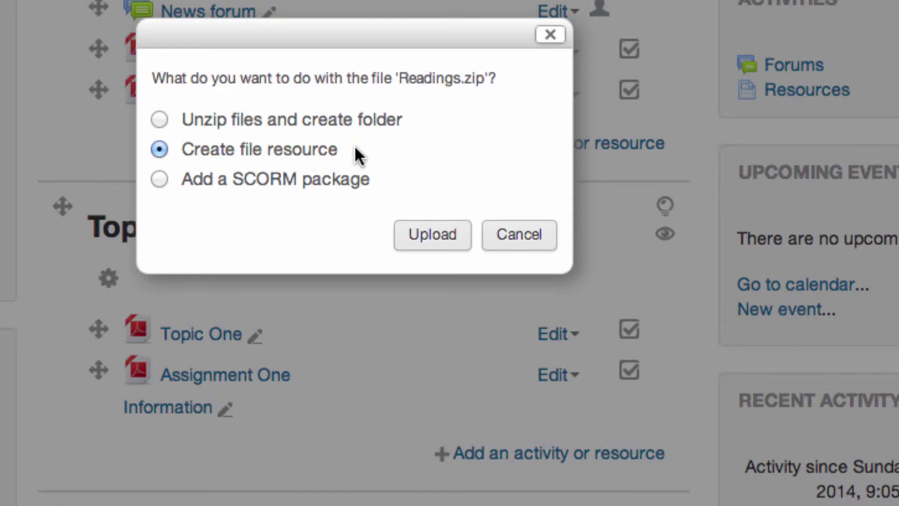
click(344, 186)
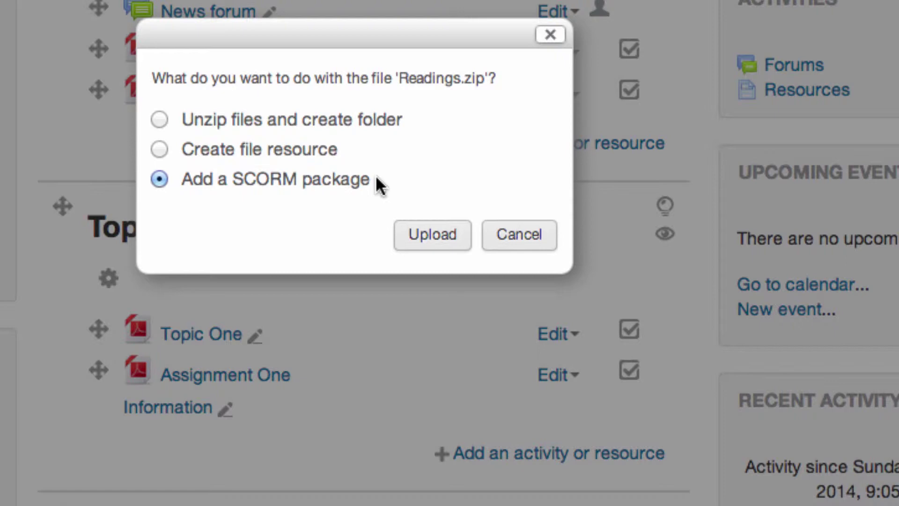
click(351, 124)
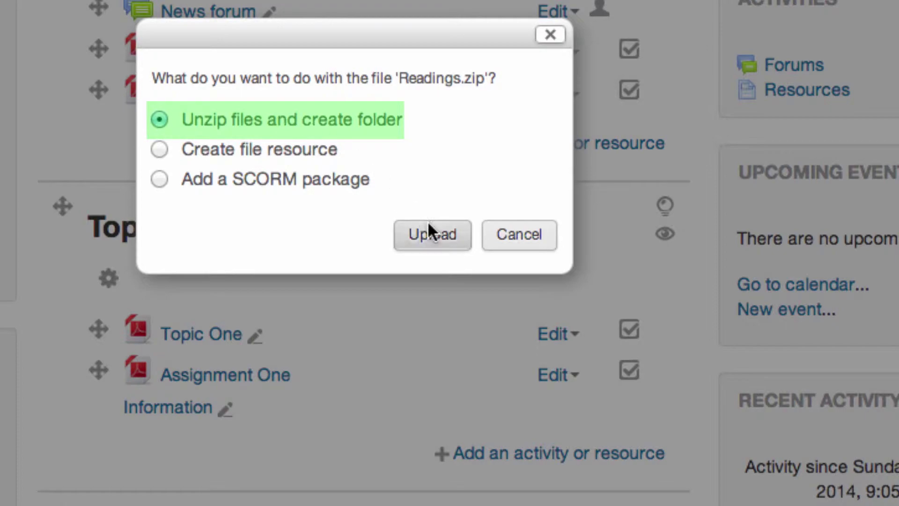
click(433, 236)
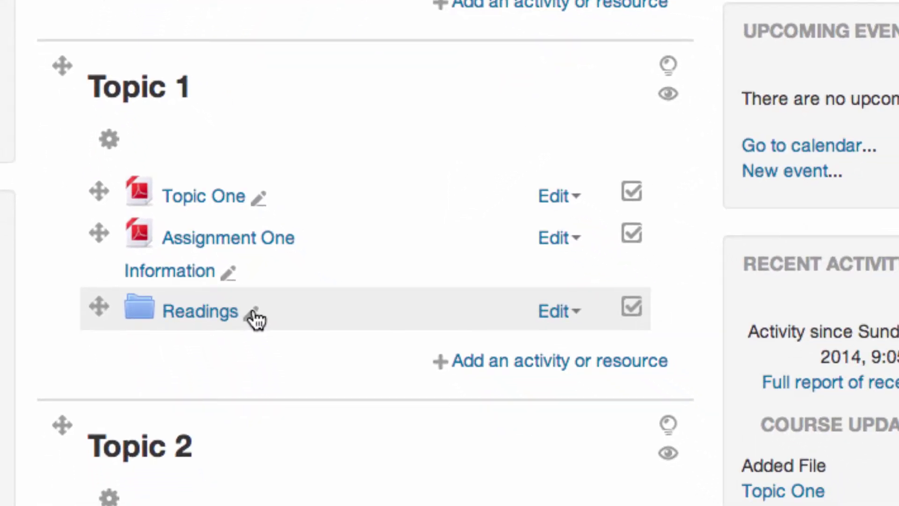
Open the Readings folder, keeping its name, and start editing its files.
click(254, 315)
key(Return)
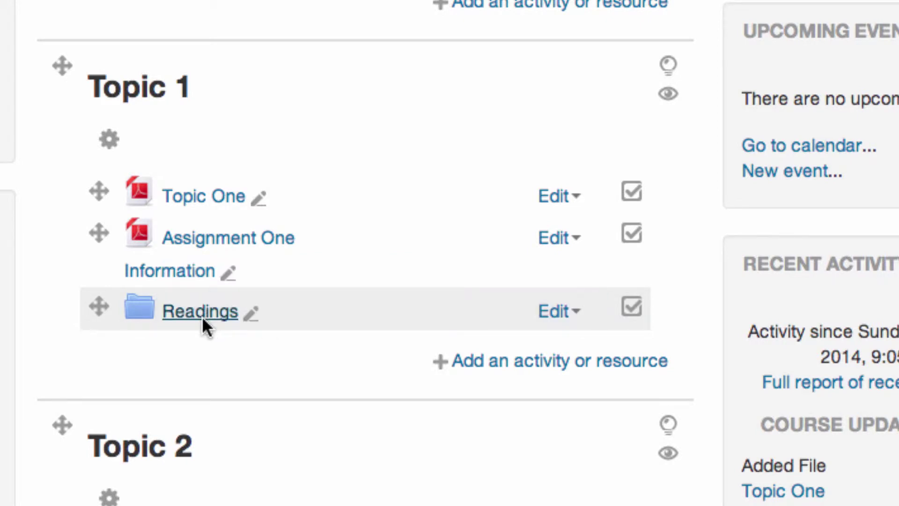
click(203, 318)
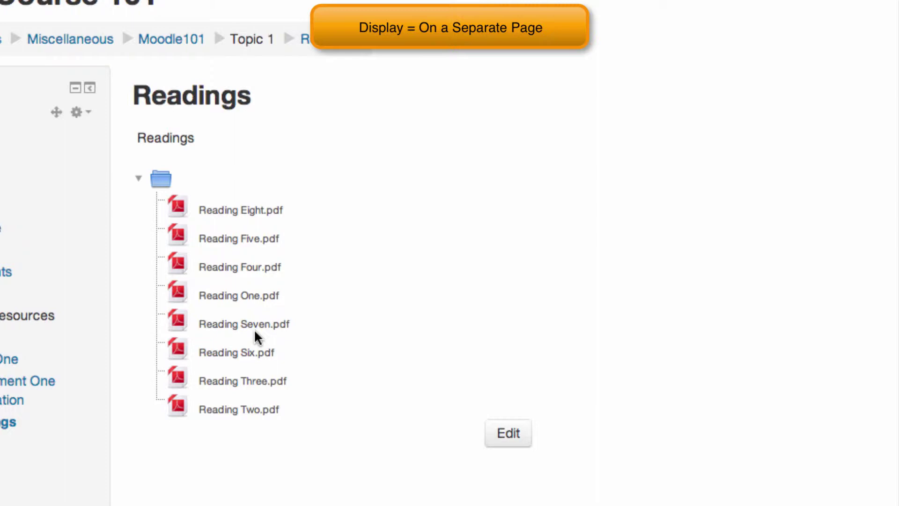
click(510, 435)
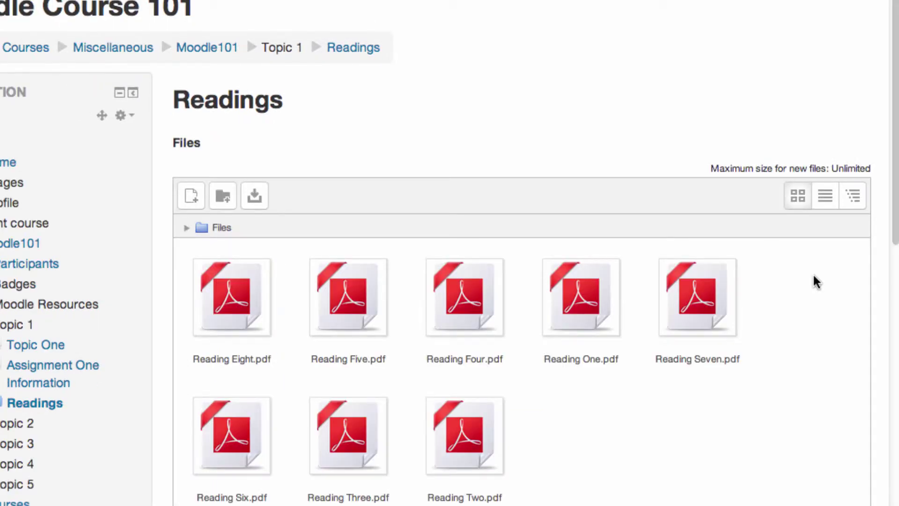
Delete Reading Eight.pdf from the folder and save the changes.
click(227, 291)
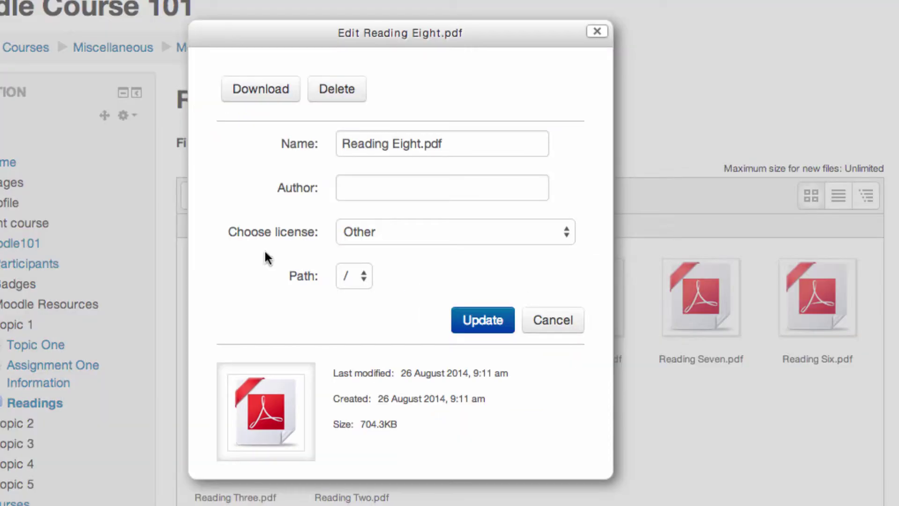
click(340, 94)
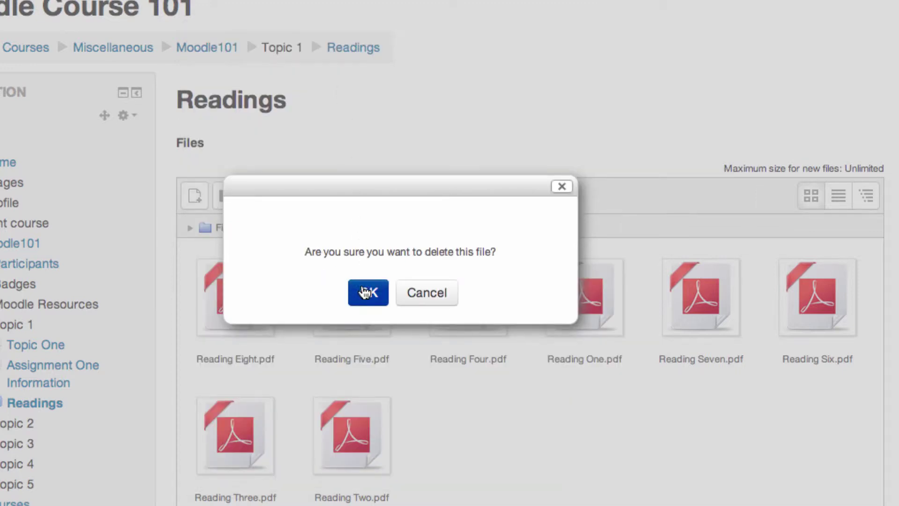
click(367, 293)
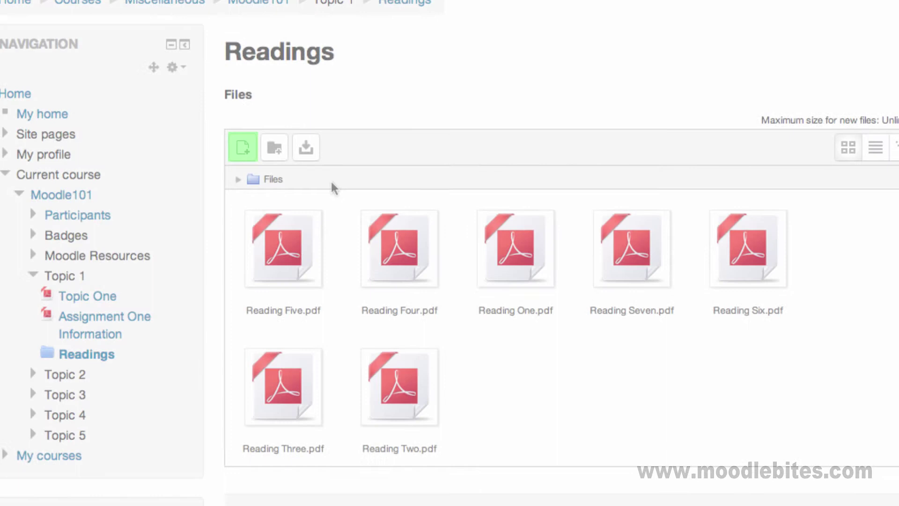
click(244, 151)
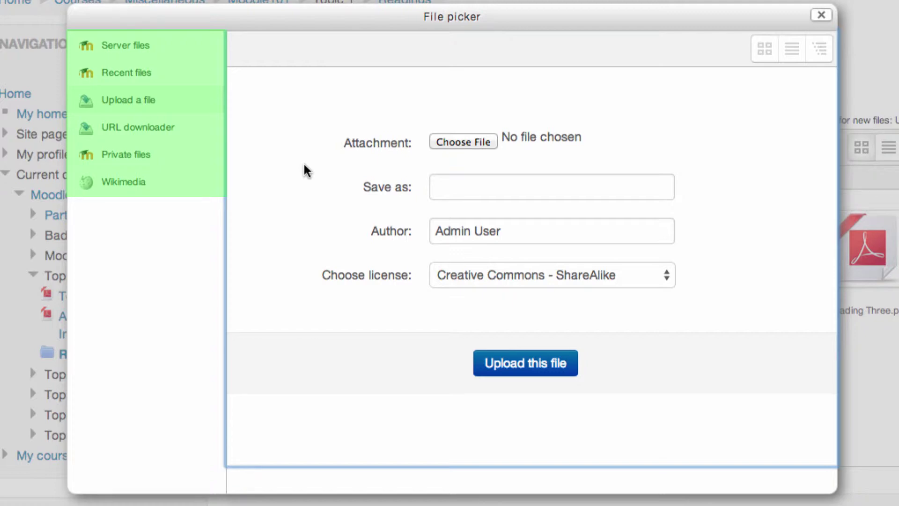
click(821, 15)
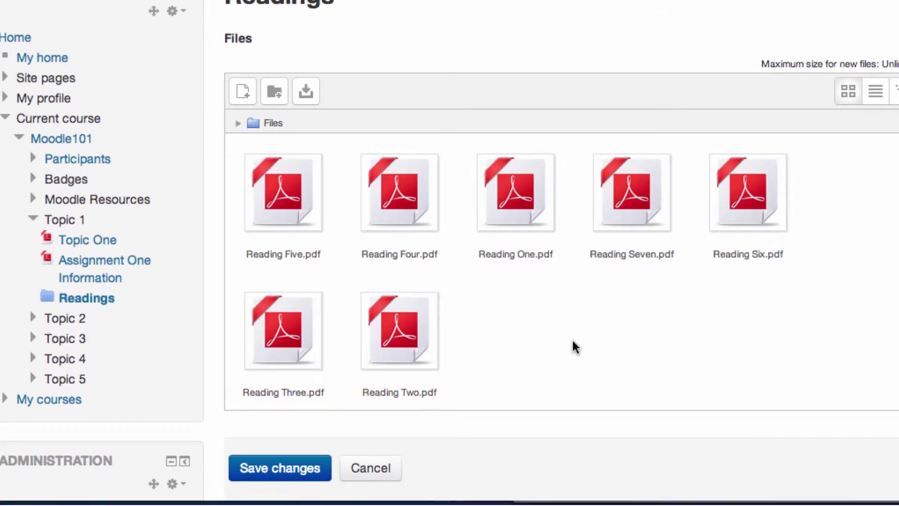
click(280, 472)
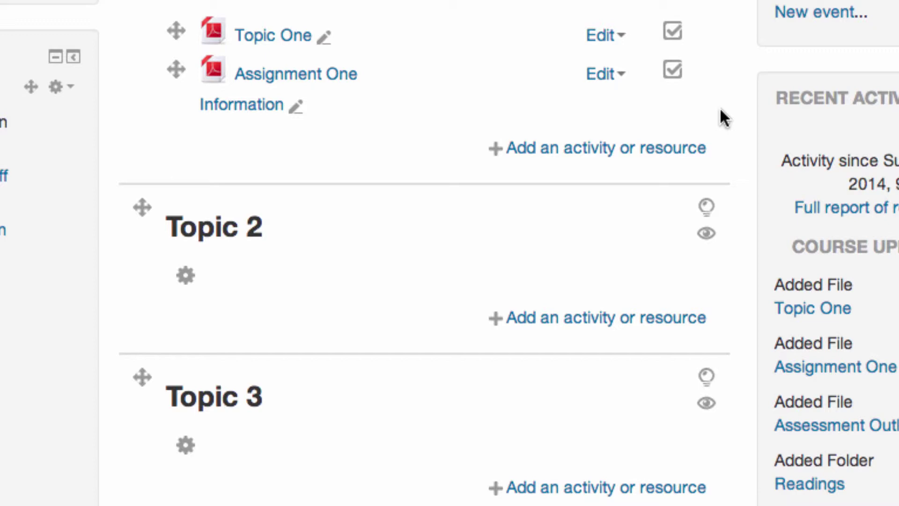
Add a Folder to Topic 1 described 'The following readings are compulsory…', shown on the course page.
click(617, 152)
click(227, 334)
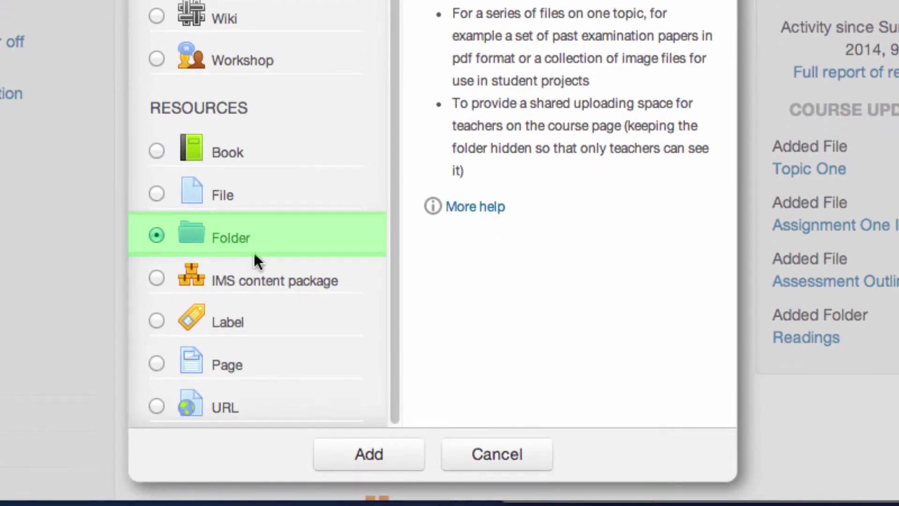
click(370, 454)
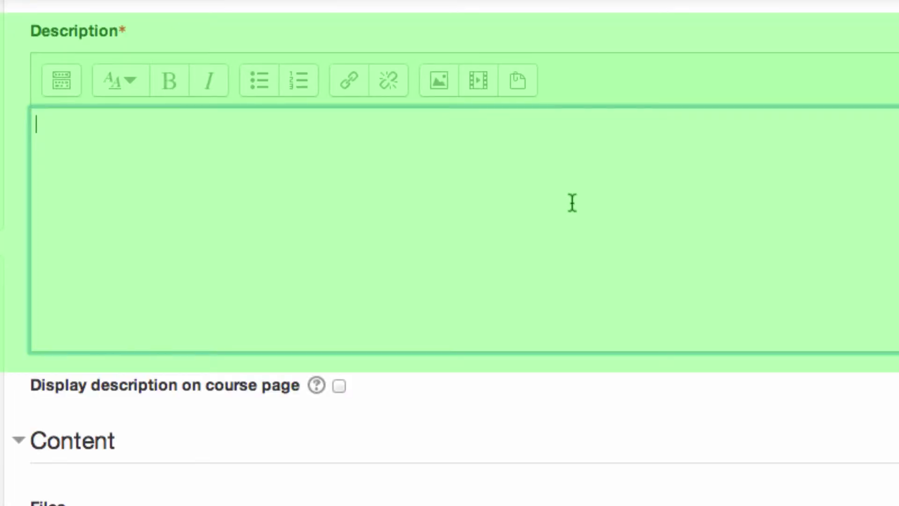
text(The following readings are compulsory and should be referenced in your assignments.)
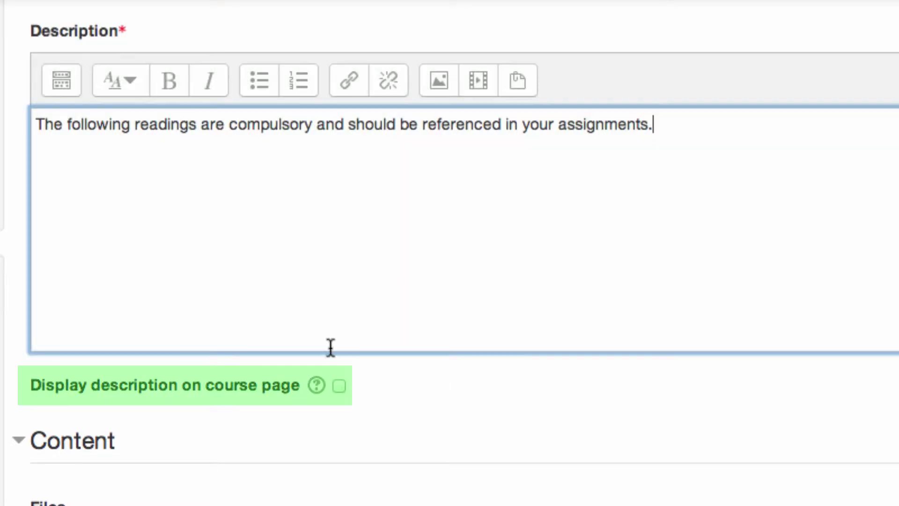
click(340, 387)
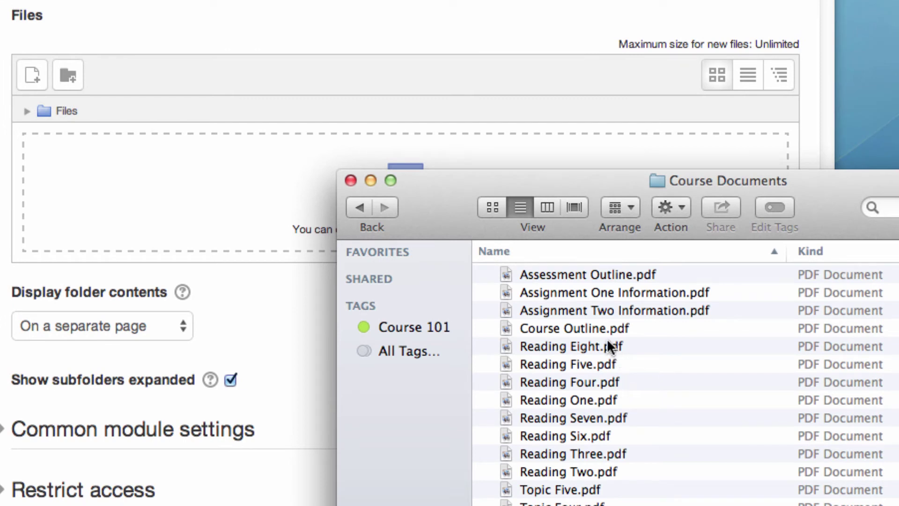
Drag Reading Eight through Reading Two from Finder into the new folder's Files area.
click(602, 347)
shift+click(594, 470)
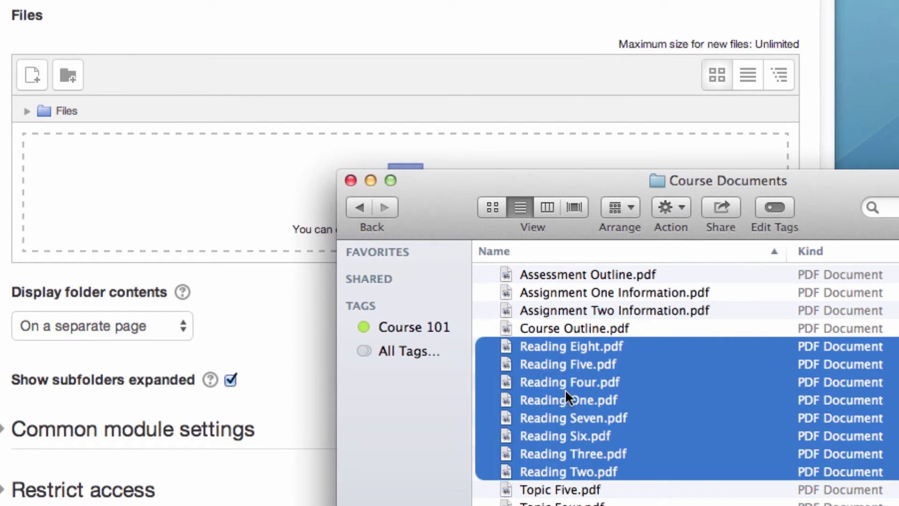
drag(555, 373, 284, 212)
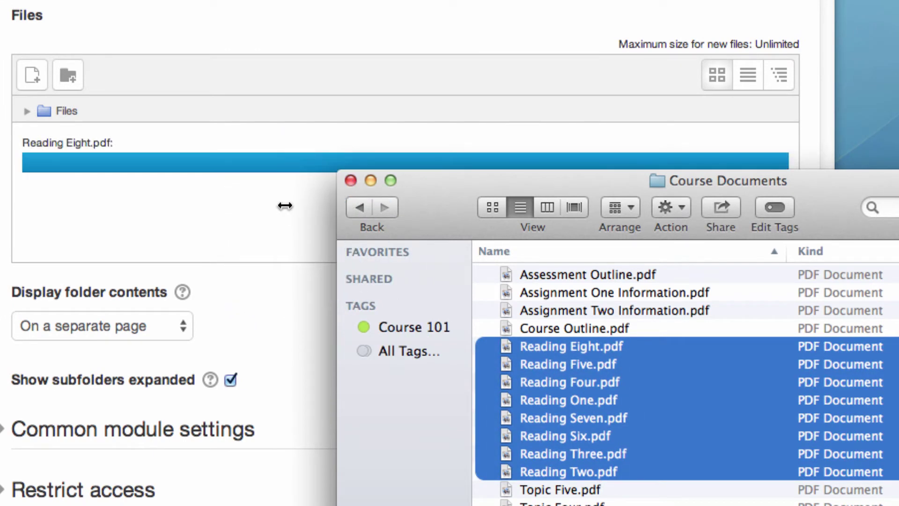
click(370, 181)
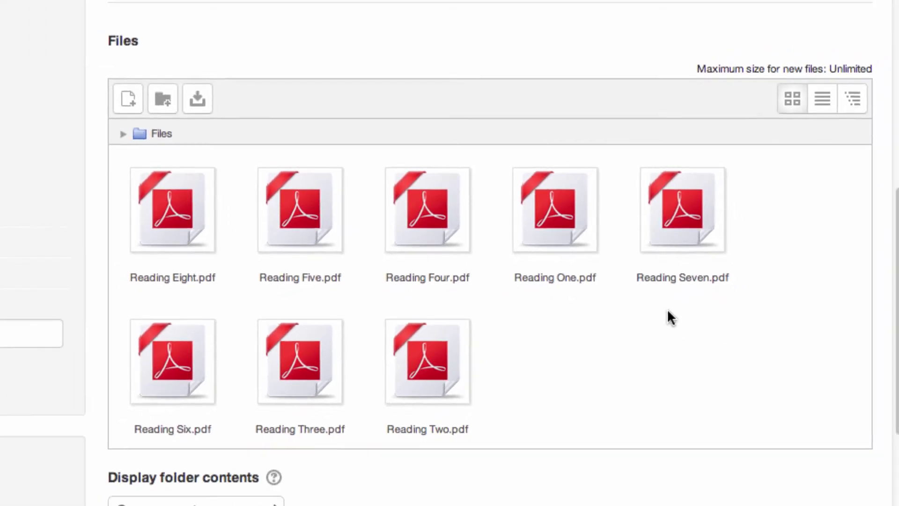
click(187, 110)
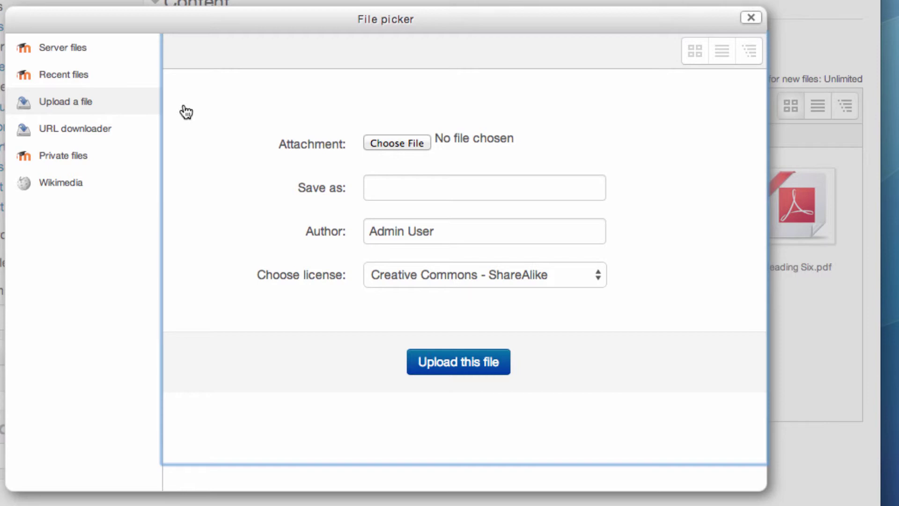
Keep folder contents displayed on a separate page and save the folder to the course.
click(743, 24)
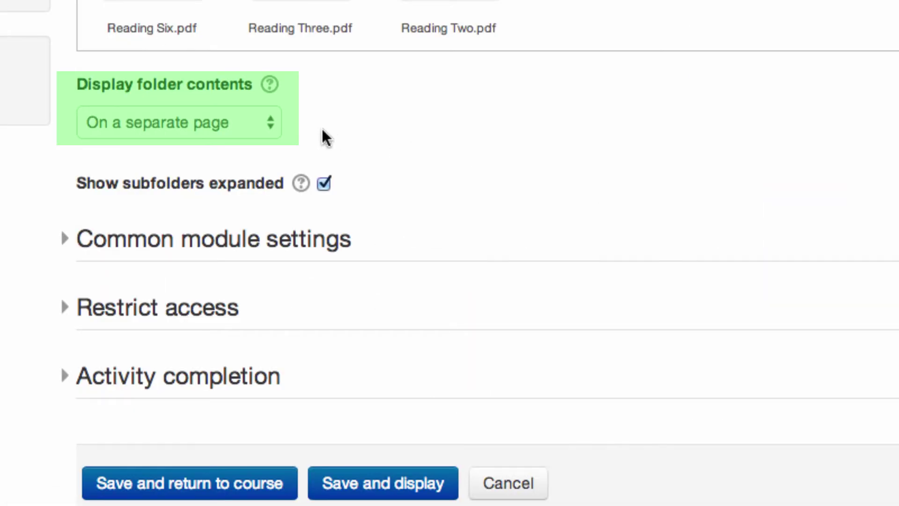
click(273, 132)
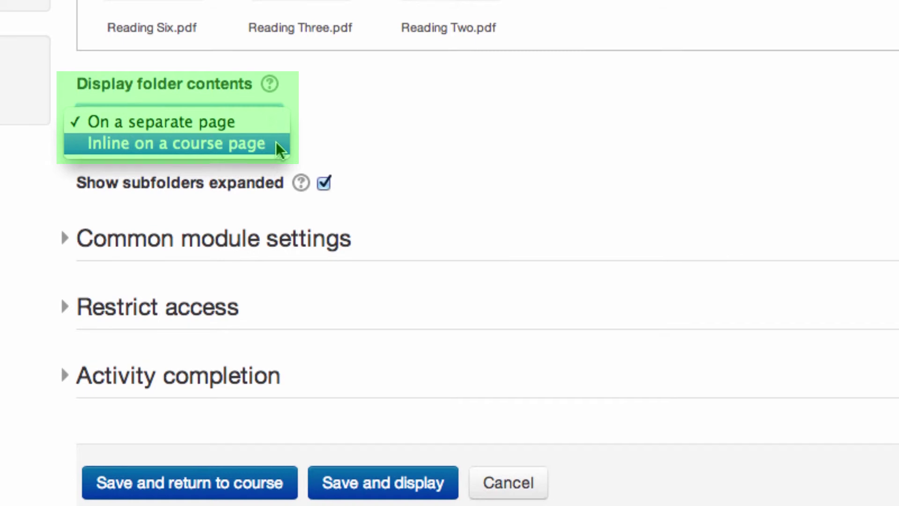
click(275, 127)
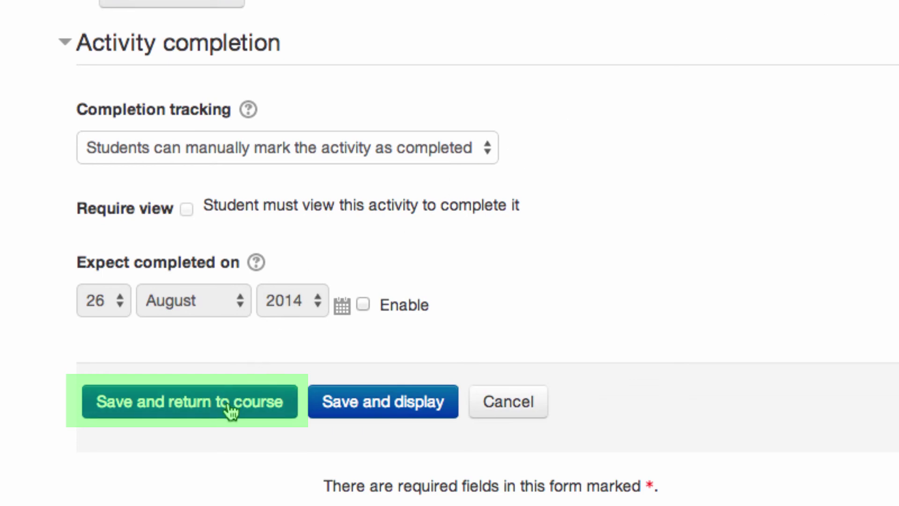
click(230, 411)
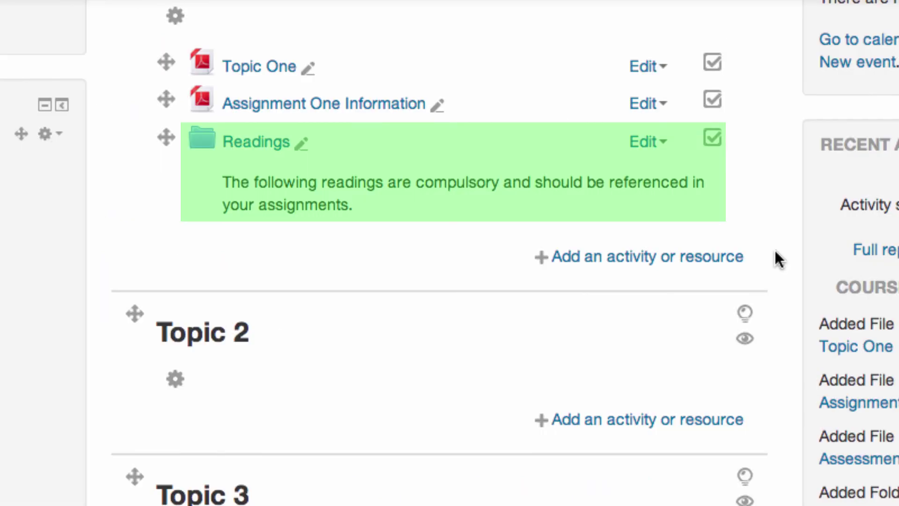